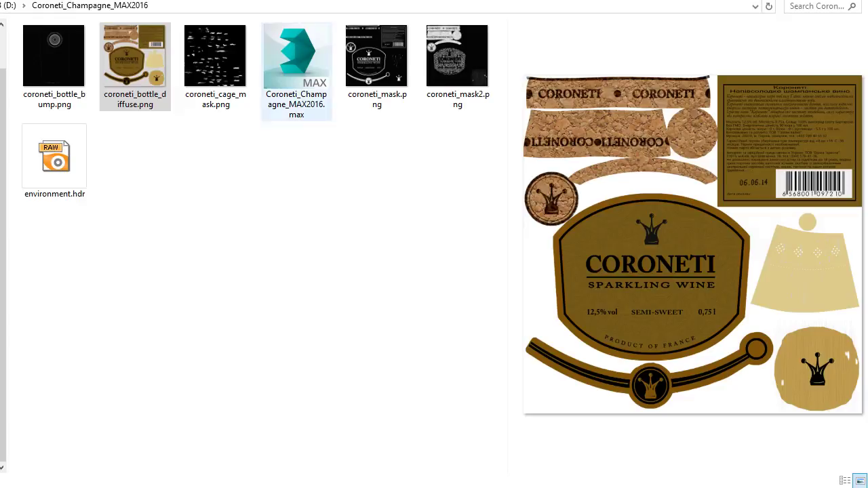
Step: Preview the bump, mask and gold label textures, then select Coroneti_Champagne_MAX2016.max
{"action": "left_click", "coordinate": [458, 61]}
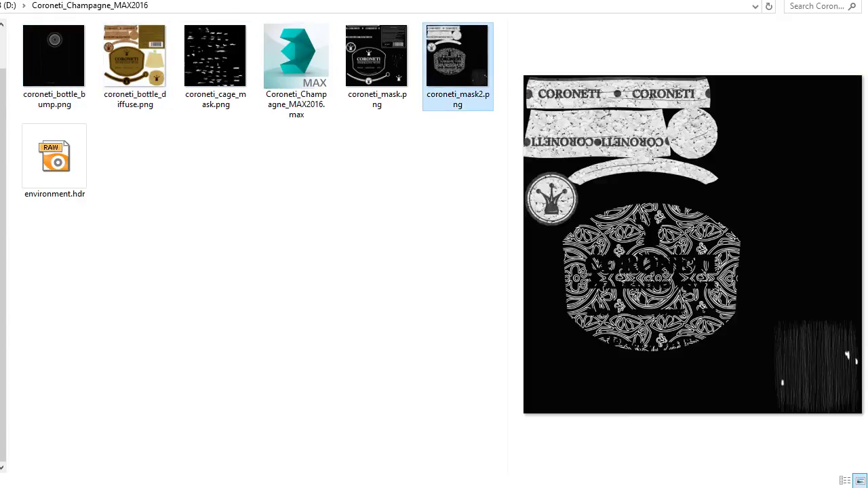
{"action": "left_click", "coordinate": [377, 61]}
{"action": "left_click", "coordinate": [134, 61]}
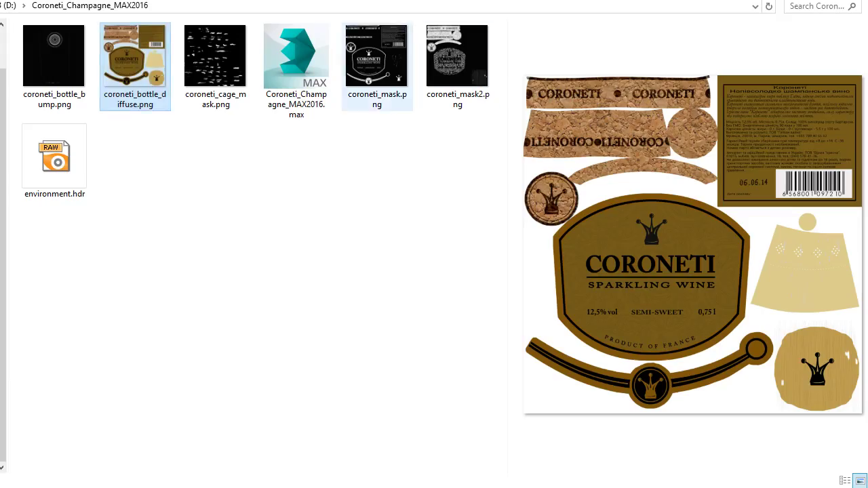
{"action": "left_click", "coordinate": [296, 71]}
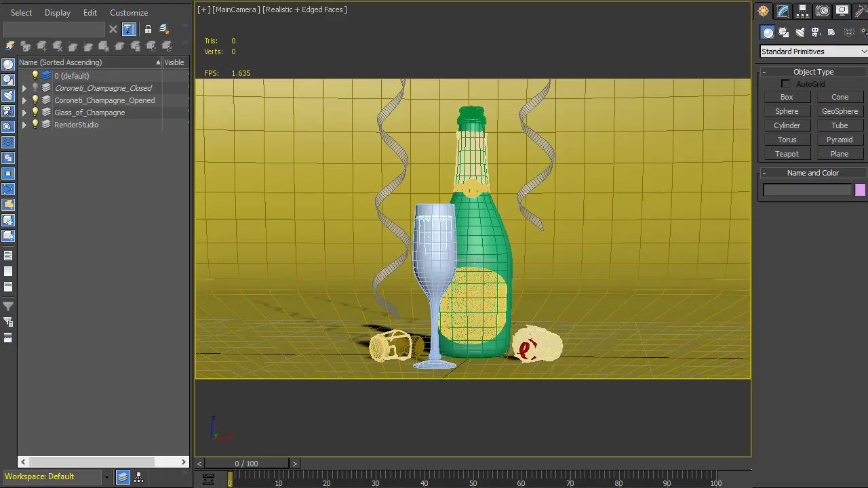
Step: Turn off edged faces, hide BG_White and unhide BG_Curtain in the RenderStudio layer
{"action": "key", "text": "F4"}
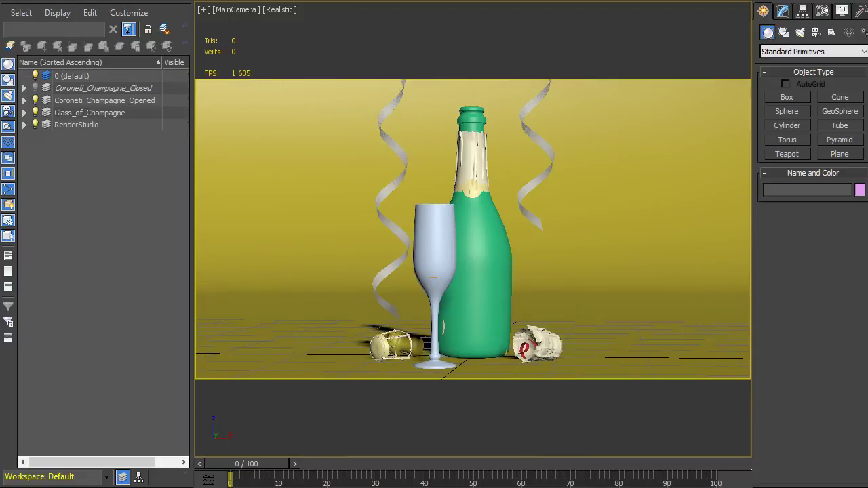
{"action": "left_click", "coordinate": [24, 125]}
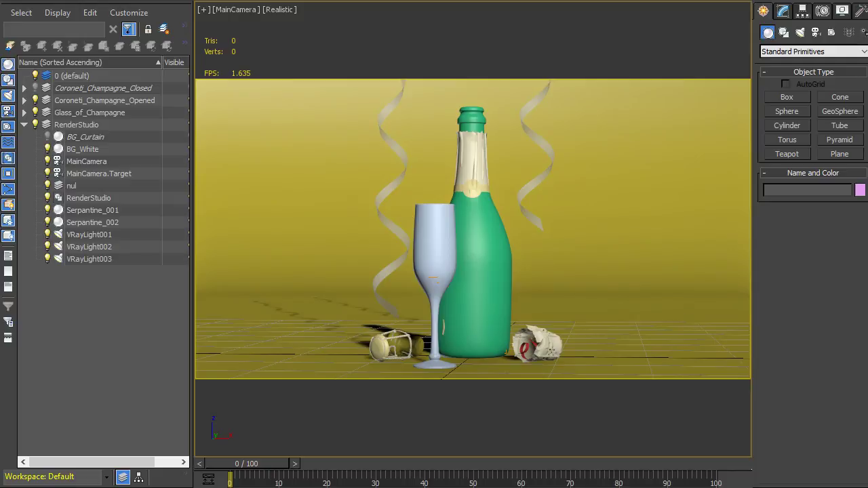
{"action": "double_click", "coordinate": [76, 125]}
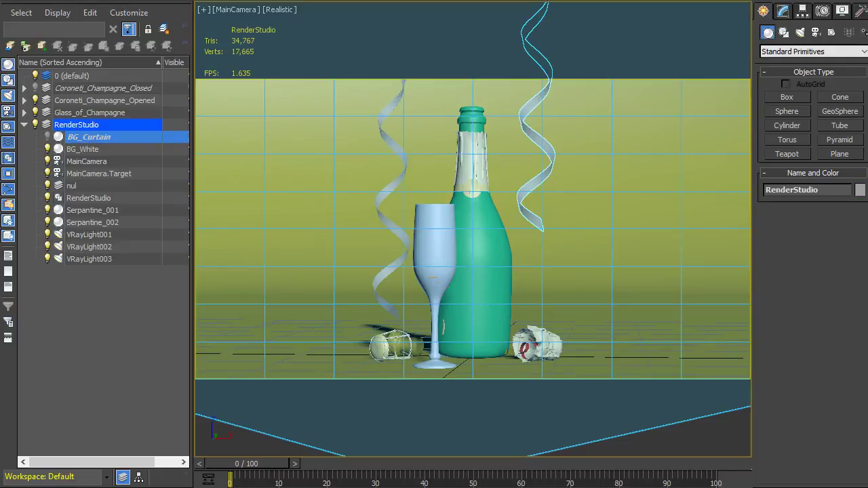
{"action": "left_click", "coordinate": [85, 149]}
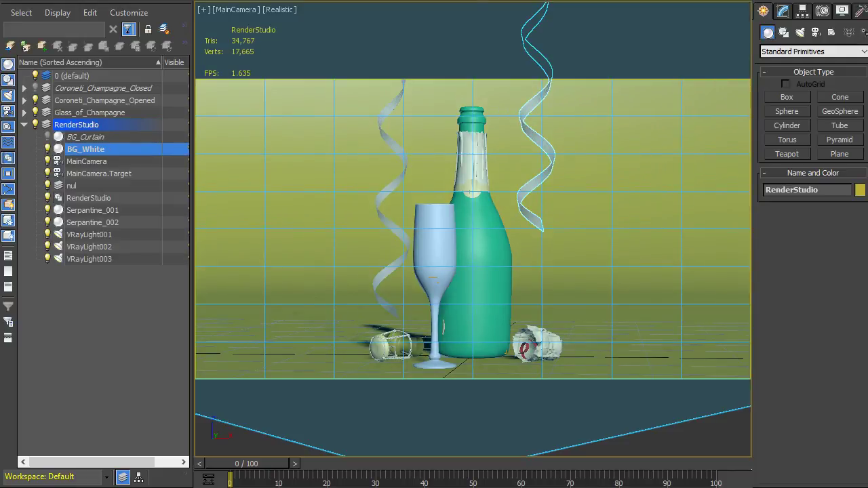
{"action": "key", "text": "alt+h"}
{"action": "left_click", "coordinate": [47, 137]}
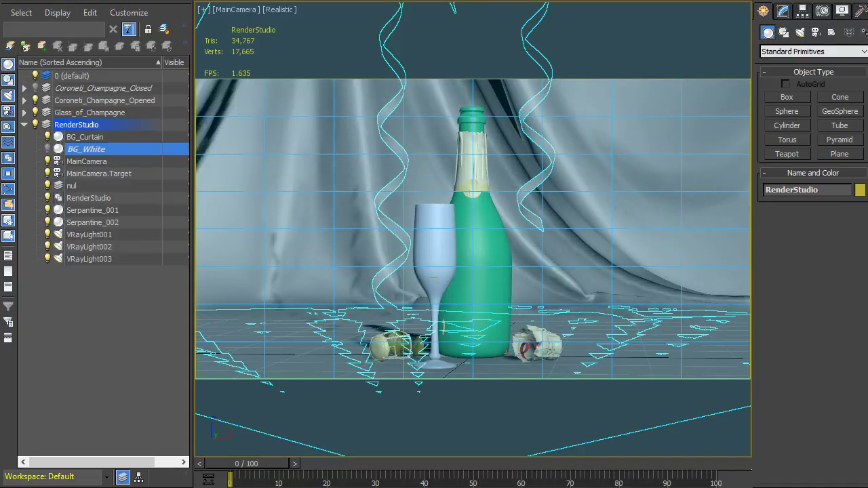
{"action": "left_click", "coordinate": [90, 113]}
{"action": "double_click", "coordinate": [90, 112]}
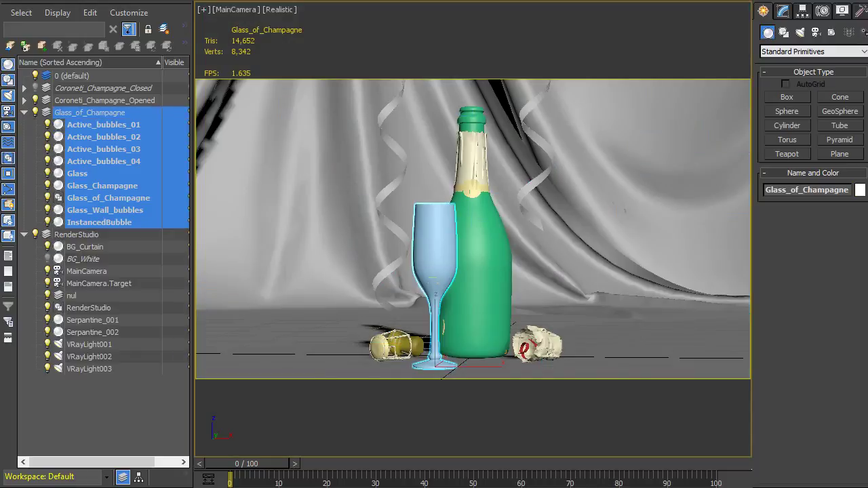
Step: Hide the Glass_of_Champagne and Coroneti_Champagne_Opened layers and unhide Coroneti_Champagne_Closed
{"action": "left_click", "coordinate": [36, 113]}
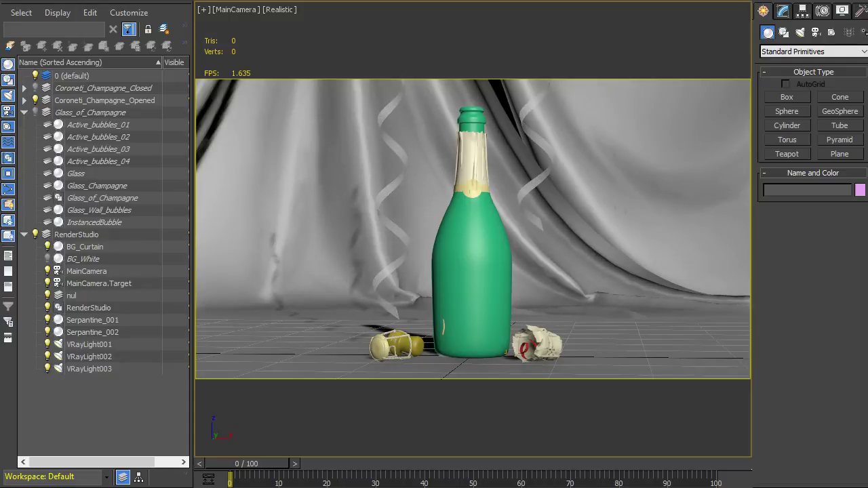
{"action": "left_click", "coordinate": [104, 100]}
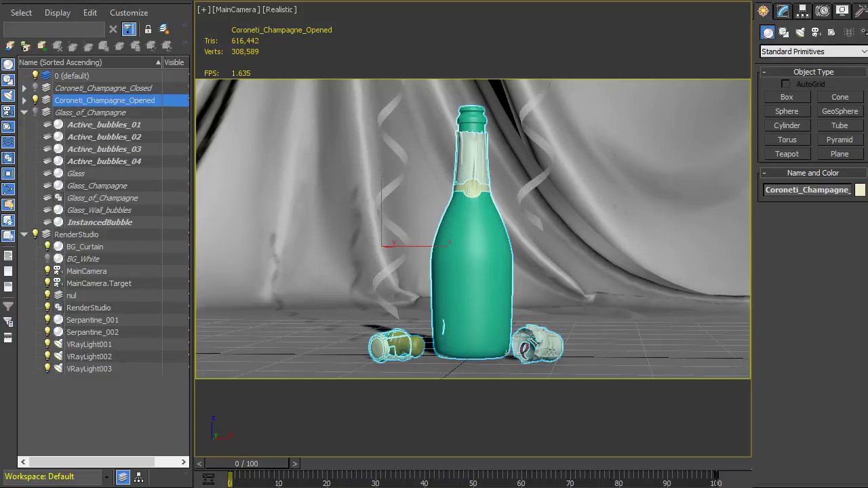
{"action": "left_click", "coordinate": [35, 100]}
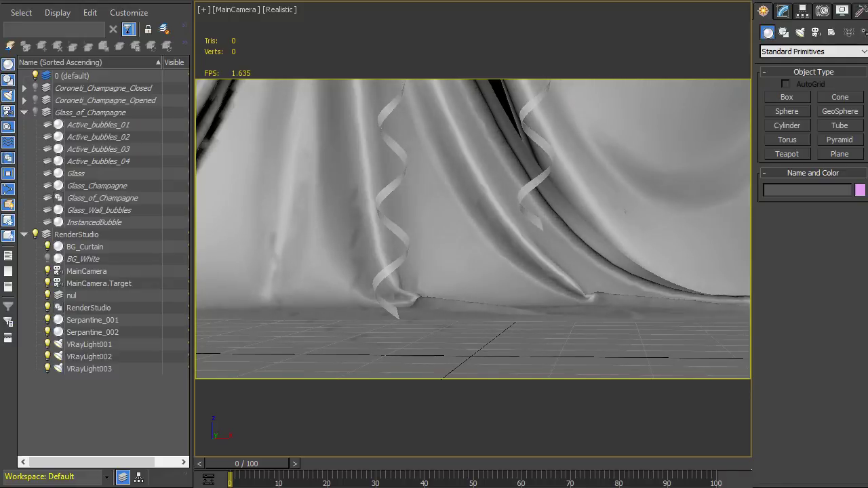
{"action": "left_click", "coordinate": [103, 88]}
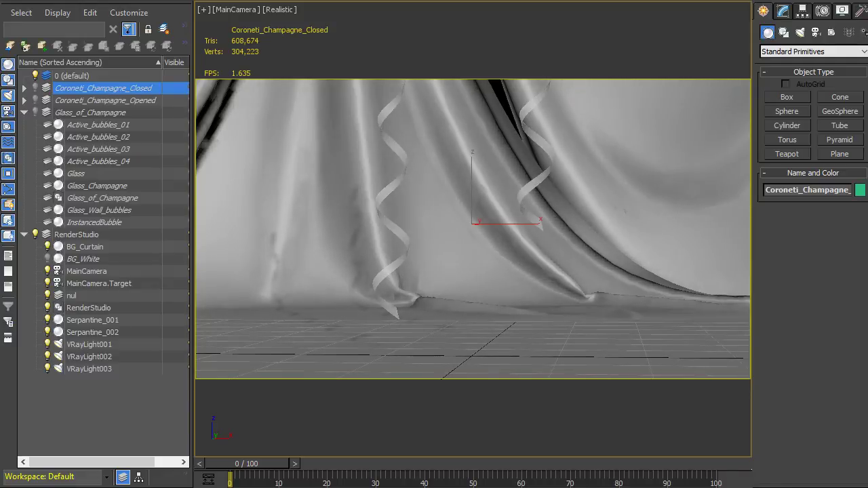
{"action": "left_click", "coordinate": [35, 88]}
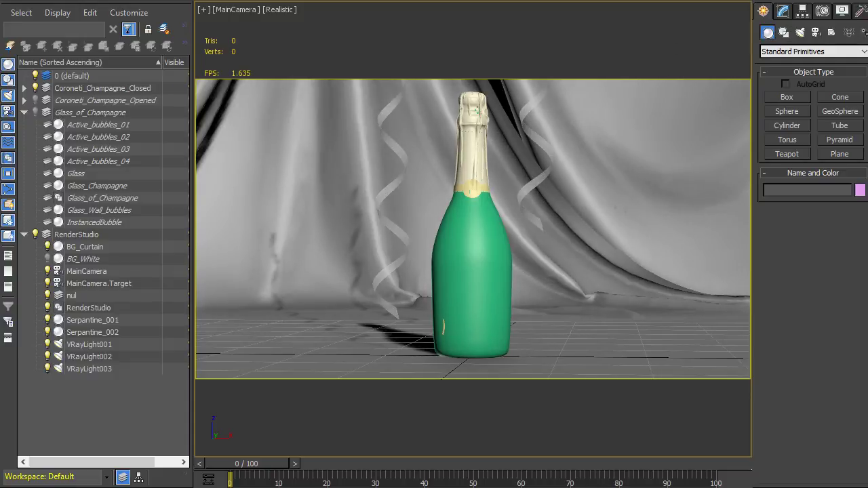
Step: Open the closed bottle group and isolate the bottle_fiol_closed foil wrapper
{"action": "left_click", "coordinate": [475, 271]}
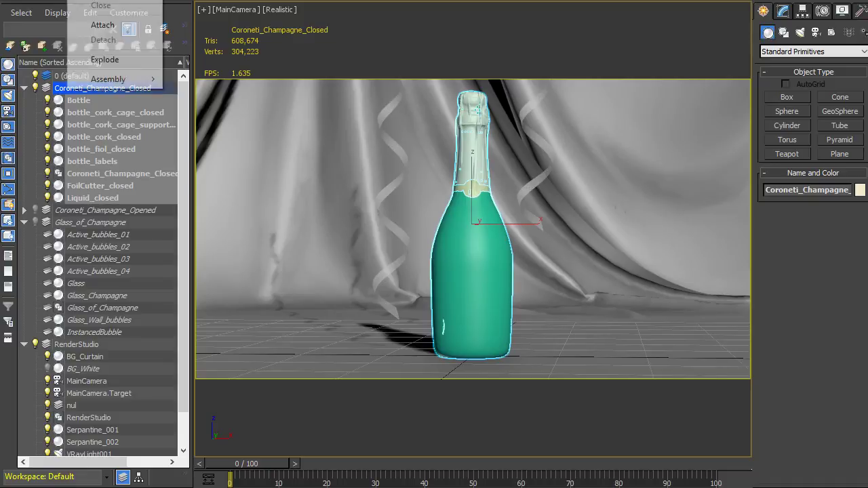
{"action": "left_click", "coordinate": [92, 5]}
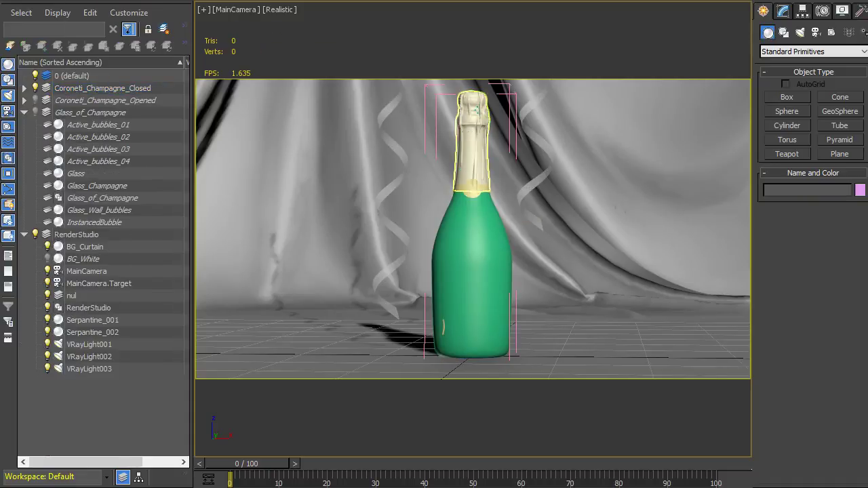
{"action": "left_click", "coordinate": [473, 135]}
{"action": "key", "text": "alt+q"}
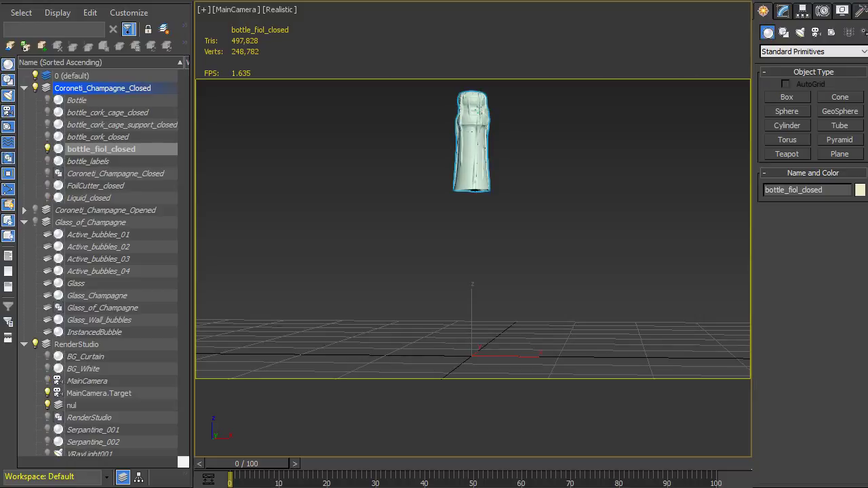
Step: Frame the isolated foil in front view, hide safe frames and switch to plain shaded display
{"action": "key", "text": "f"}
{"action": "key", "text": "z"}
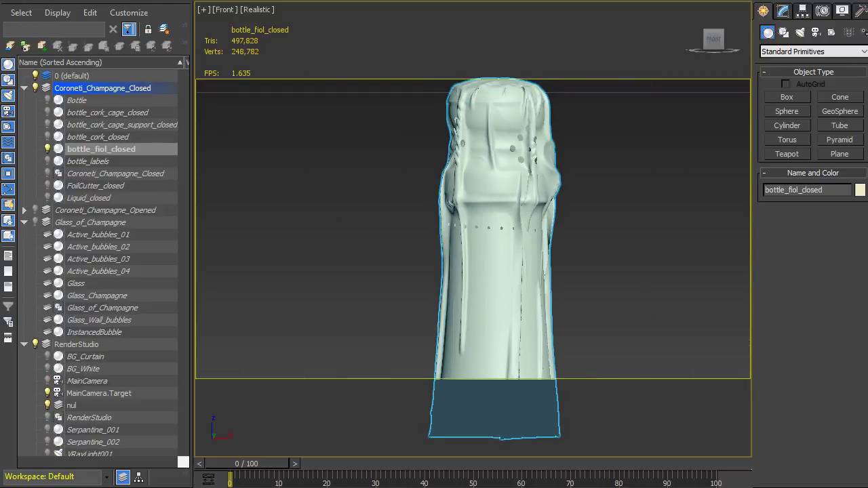
{"action": "key", "text": "shift+f"}
{"action": "mouse_move", "coordinate": [475, 271]}
{"action": "middle_mouse_down", "text": "alt"}
{"action": "mouse_move", "coordinate": [516, 298]}
{"action": "mouse_move", "coordinate": [563, 302]}
{"action": "middle_mouse_up", "text": "alt"}
{"action": "key", "text": "ctrl+d"}
{"action": "left_click", "coordinate": [281, 9]}
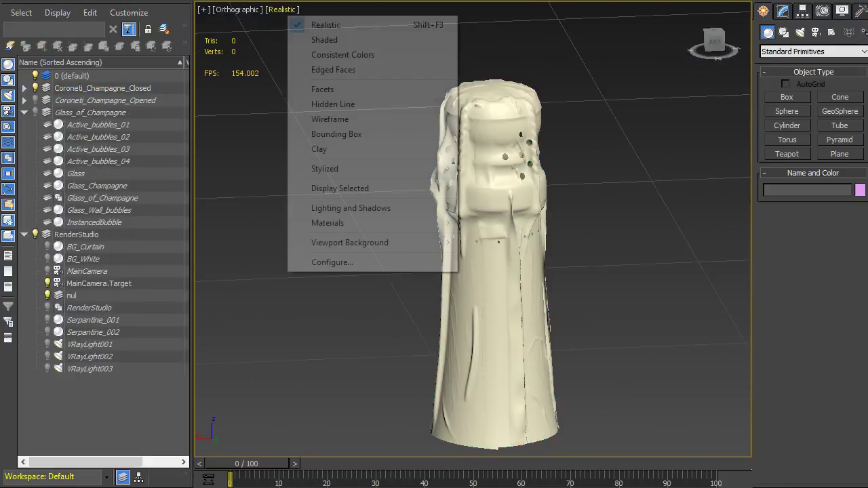
{"action": "left_click", "coordinate": [319, 40]}
Step: Reselect the foil and zoom in close with edged faces showing its mesh
{"action": "left_click", "coordinate": [492, 204]}
{"action": "scroll", "coordinate": [491, 169], "scroll_direction": "up", "scroll_amount": 3}
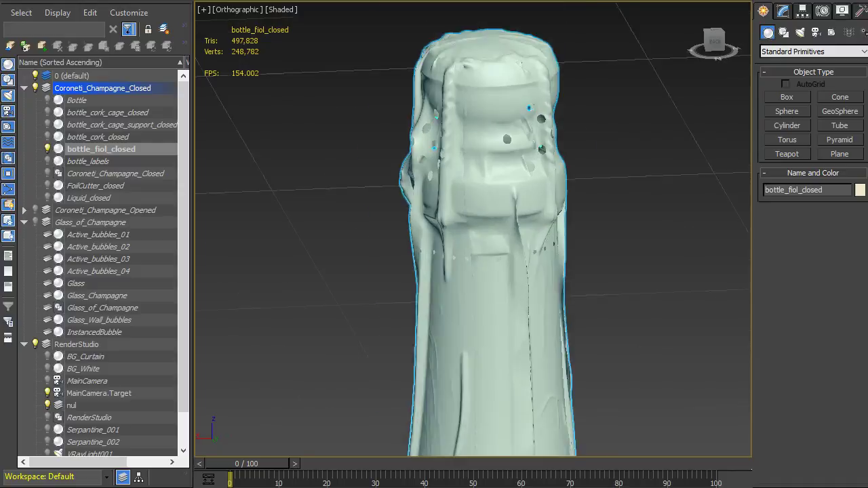
{"action": "scroll", "coordinate": [491, 169], "scroll_direction": "up", "scroll_amount": 3}
{"action": "scroll", "coordinate": [492, 169], "scroll_direction": "up", "scroll_amount": 2}
{"action": "scroll", "coordinate": [392, 162], "scroll_direction": "up", "scroll_amount": 2}
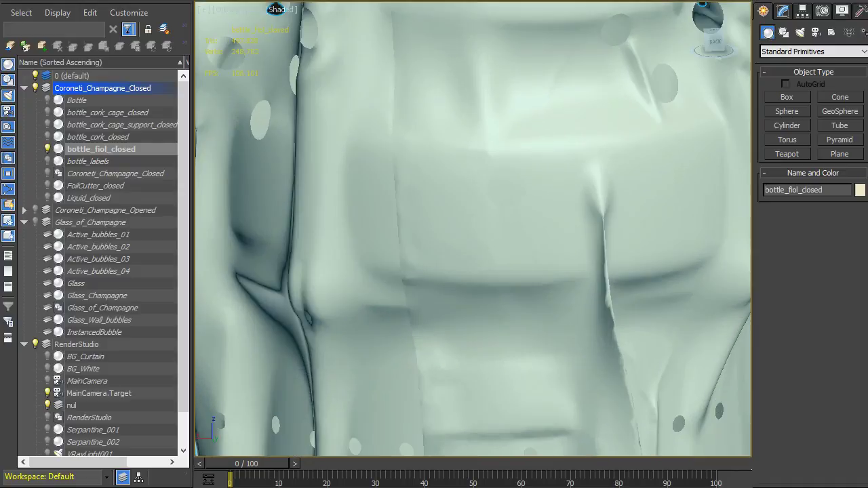
{"action": "key", "text": "F4"}
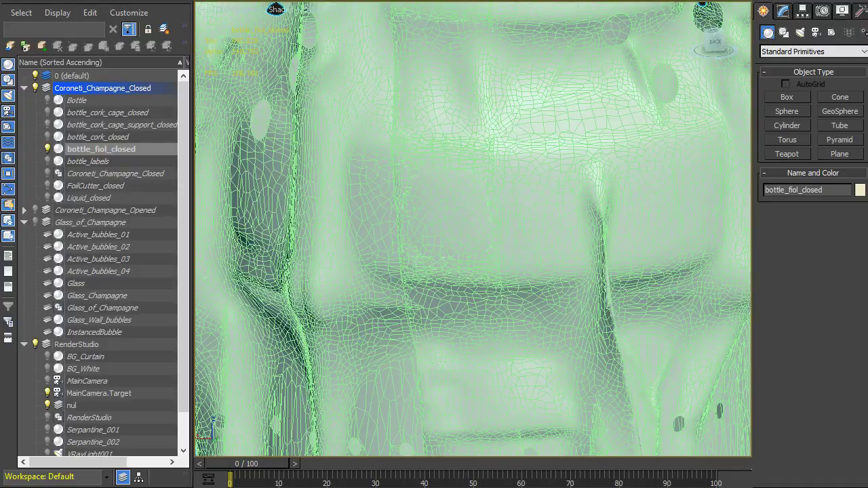
{"action": "scroll", "coordinate": [473, 229], "scroll_direction": "up", "scroll_amount": 2}
{"action": "scroll", "coordinate": [474, 229], "scroll_direction": "up", "scroll_amount": 2}
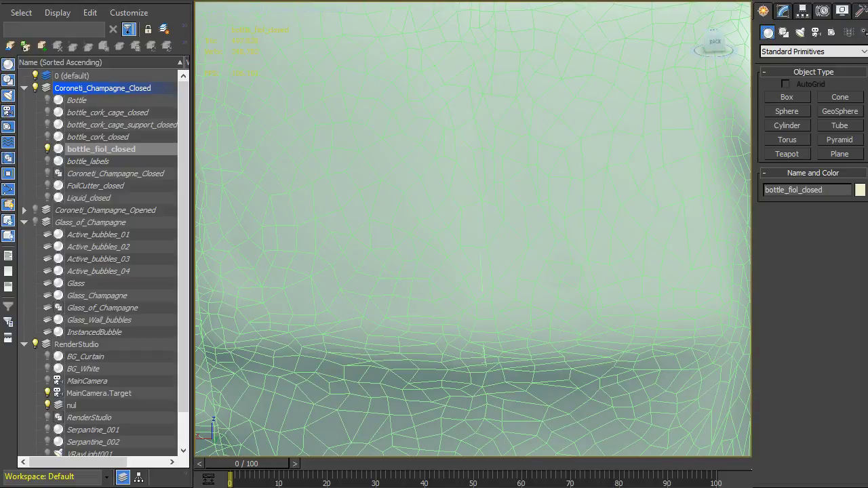
Step: Zoom back out, orbit the foil mesh, hide edges and exit isolation
{"action": "scroll", "coordinate": [473, 229], "scroll_direction": "down", "scroll_amount": 3}
{"action": "scroll", "coordinate": [474, 230], "scroll_direction": "down", "scroll_amount": 2}
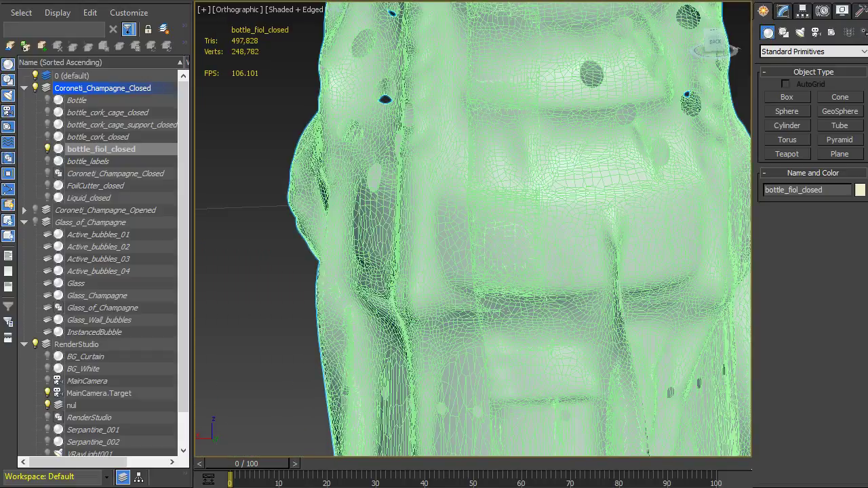
{"action": "scroll", "coordinate": [473, 229], "scroll_direction": "down", "scroll_amount": 2}
{"action": "scroll", "coordinate": [473, 229], "scroll_direction": "down", "scroll_amount": 2}
{"action": "scroll", "coordinate": [473, 229], "scroll_direction": "down", "scroll_amount": 1}
{"action": "scroll", "coordinate": [474, 229], "scroll_direction": "down", "scroll_amount": 1}
{"action": "mouse_move", "coordinate": [473, 229]}
{"action": "middle_mouse_down", "text": "alt"}
{"action": "mouse_move", "coordinate": [495, 230]}
{"action": "mouse_move", "coordinate": [502, 217]}
{"action": "middle_mouse_up", "text": "alt"}
{"action": "key", "text": "F4"}
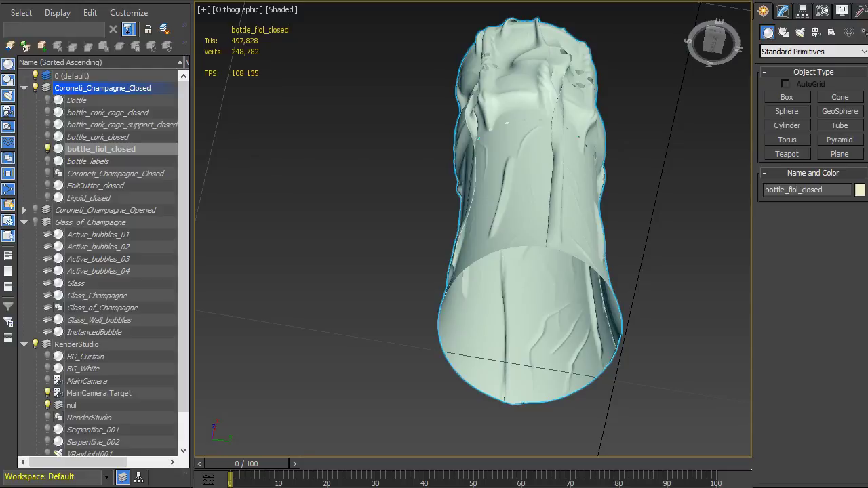
{"action": "key", "text": "alt+q"}
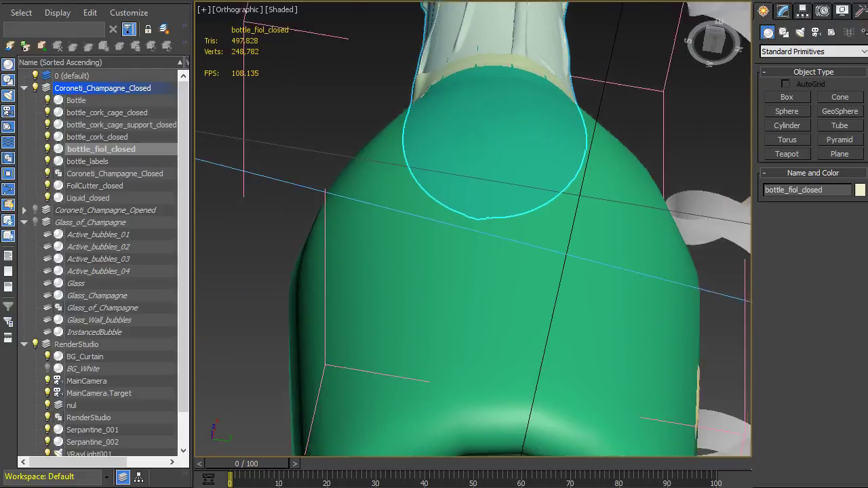
Step: Show edged faces, make the Bottle opaque and view its TurboSmooth modifier stack
{"action": "key", "text": "F4"}
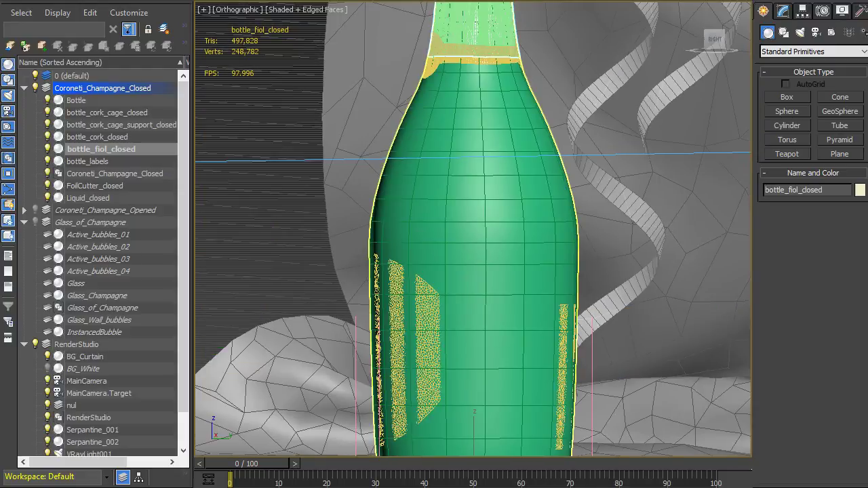
{"action": "left_click", "coordinate": [506, 170]}
{"action": "middle_click_drag", "start_coordinate": [505, 169], "coordinate": [557, 176], "text": "alt"}
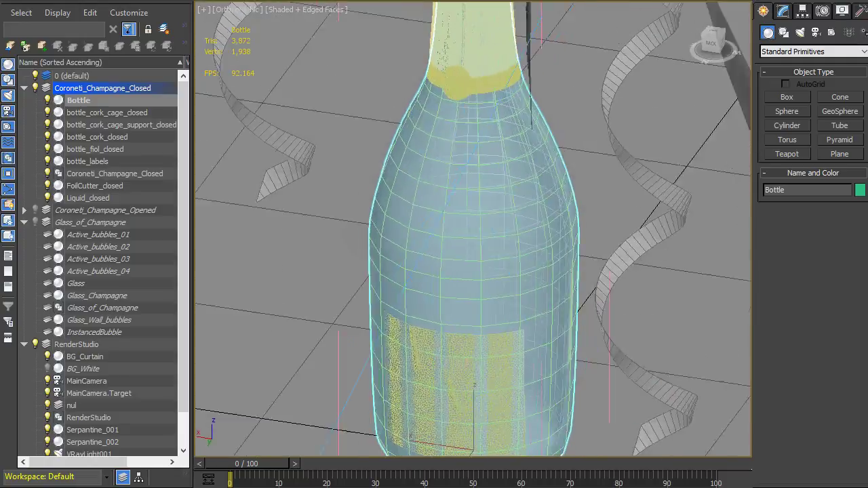
{"action": "key", "text": "alt+x"}
{"action": "mouse_move", "coordinate": [556, 176]}
{"action": "middle_mouse_down", "text": "alt"}
{"action": "mouse_move", "coordinate": [515, 170]}
{"action": "mouse_move", "coordinate": [536, 169]}
{"action": "mouse_move", "coordinate": [514, 198]}
{"action": "middle_mouse_up", "text": "alt"}
{"action": "left_click", "coordinate": [782, 11]}
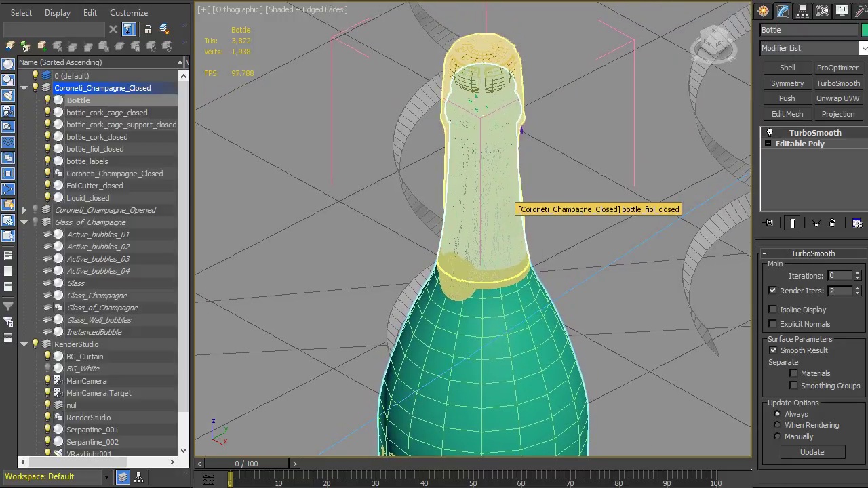
Step: Select the neck foil, orbit to a frontal view, then hide and collapse Coroneti_Champagne_Closed
{"action": "left_click", "coordinate": [514, 198]}
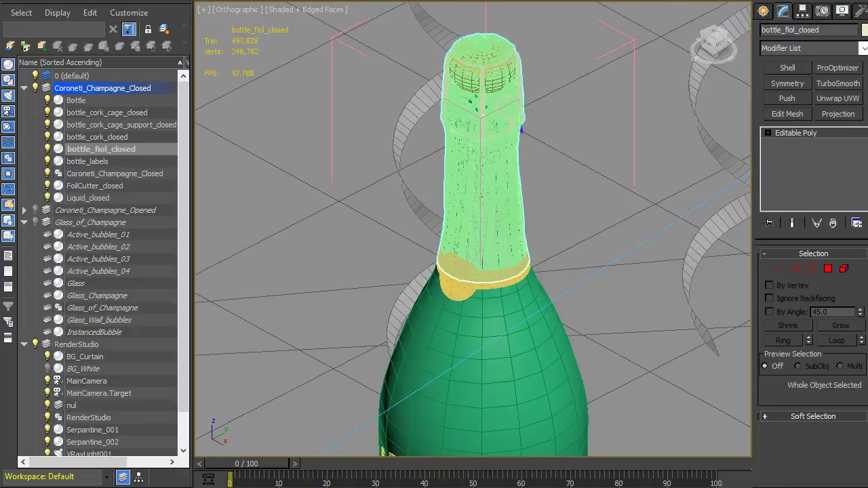
{"action": "scroll", "coordinate": [520, 128], "scroll_direction": "down", "scroll_amount": 3}
{"action": "scroll", "coordinate": [521, 129], "scroll_direction": "down", "scroll_amount": 2}
{"action": "middle_click_drag", "start_coordinate": [521, 129], "coordinate": [521, 101], "text": "alt"}
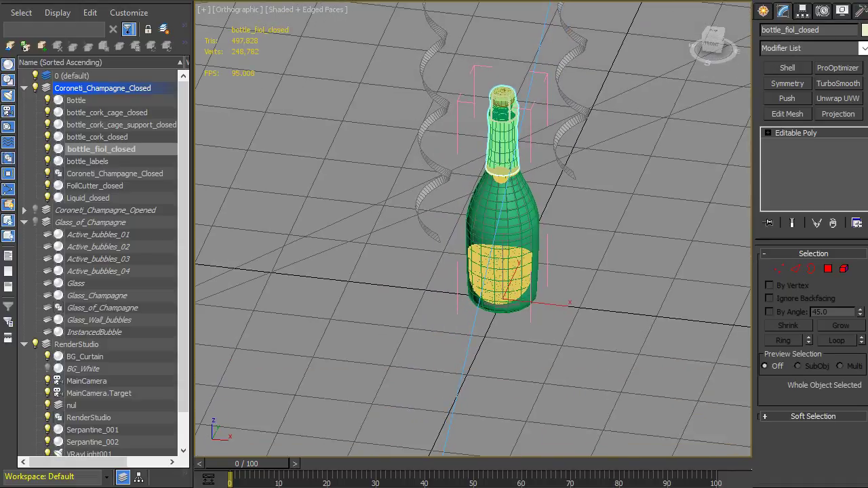
{"action": "double_click", "coordinate": [102, 88]}
{"action": "left_click", "coordinate": [35, 88]}
{"action": "left_click", "coordinate": [24, 88]}
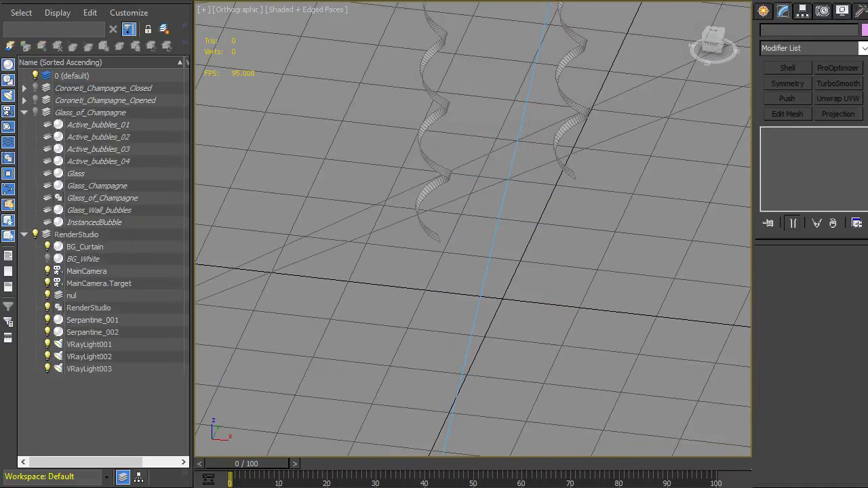
Step: Unhide Coroneti_Champagne_Opened, orbit close in wireframe and select everything
{"action": "double_click", "coordinate": [105, 101]}
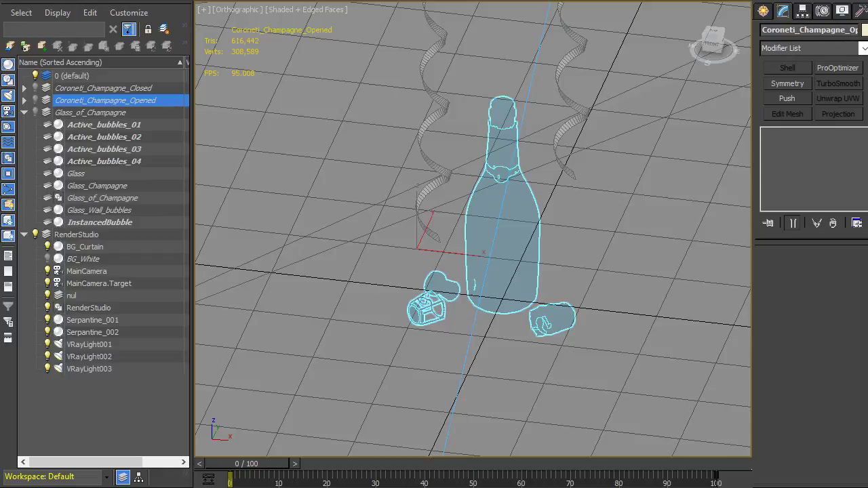
{"action": "left_click", "coordinate": [35, 100]}
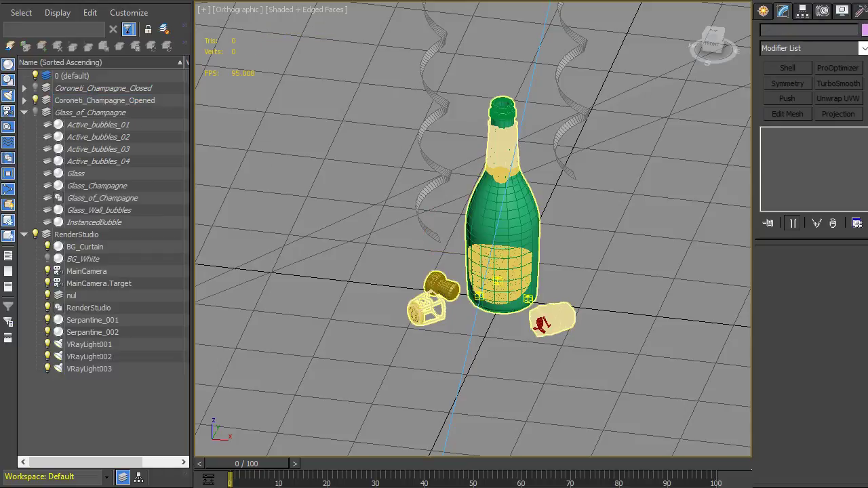
{"action": "middle_click_drag", "start_coordinate": [506, 122], "coordinate": [515, 176], "text": "alt"}
{"action": "scroll", "coordinate": [475, 306], "scroll_direction": "up", "scroll_amount": 5}
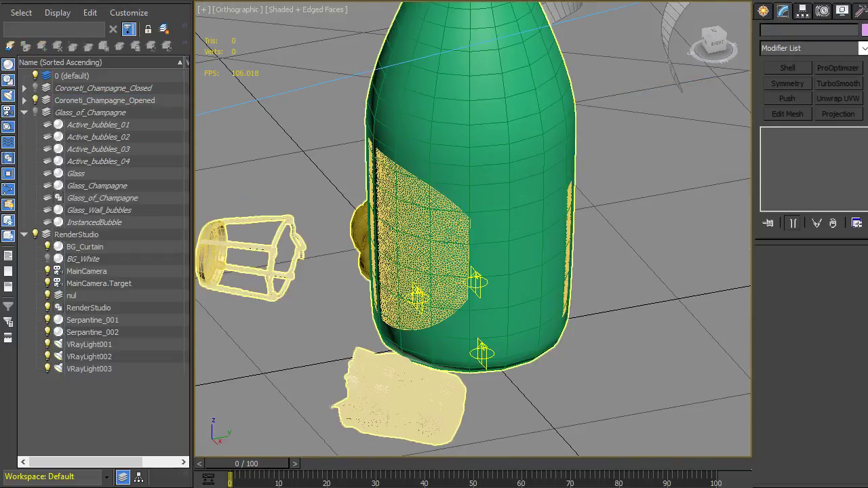
{"action": "key", "text": "F3"}
{"action": "key", "text": "ctrl+a"}
{"action": "mouse_move", "coordinate": [469, 305]}
{"action": "middle_mouse_down", "text": "alt"}
{"action": "mouse_move", "coordinate": [484, 429]}
{"action": "mouse_move", "coordinate": [498, 444]}
{"action": "middle_mouse_up", "text": "alt"}
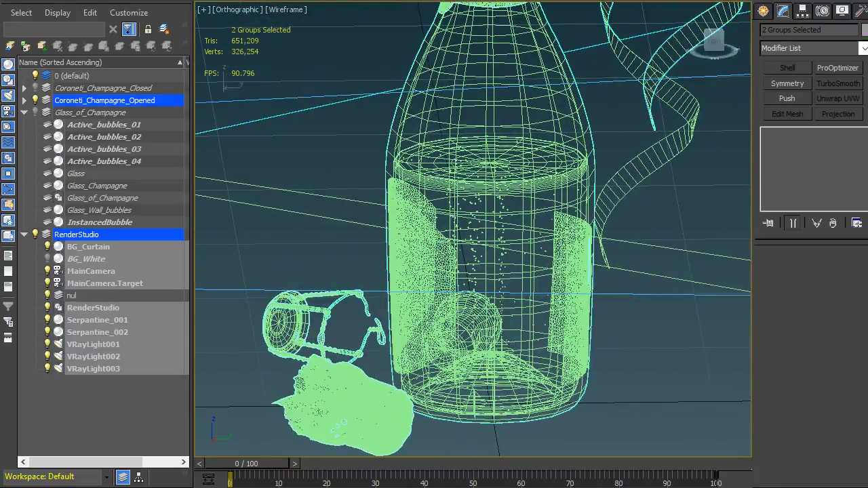
Step: Pan to the champagne glass, select all three groups and play the bubble animation
{"action": "left_click", "coordinate": [475, 380]}
{"action": "key", "text": "ctrl+d"}
{"action": "middle_click_drag", "start_coordinate": [407, 271], "coordinate": [522, 298]}
{"action": "key", "text": "ctrl+a"}
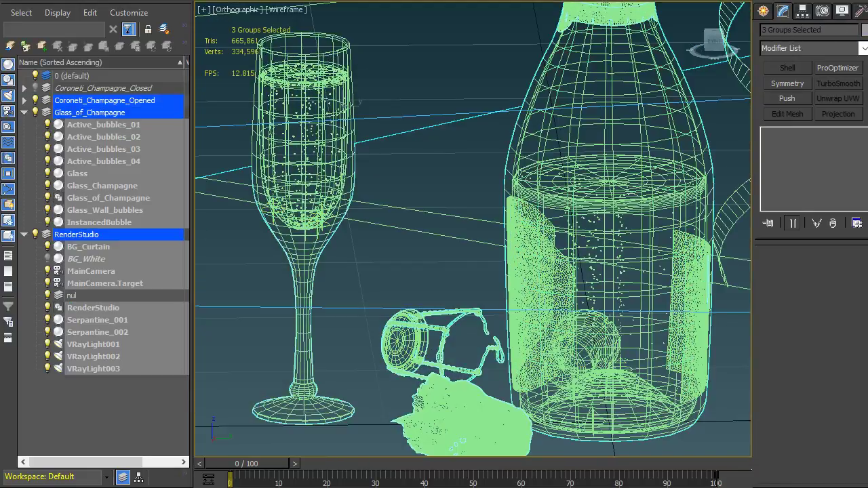
{"action": "key", "text": "/"}
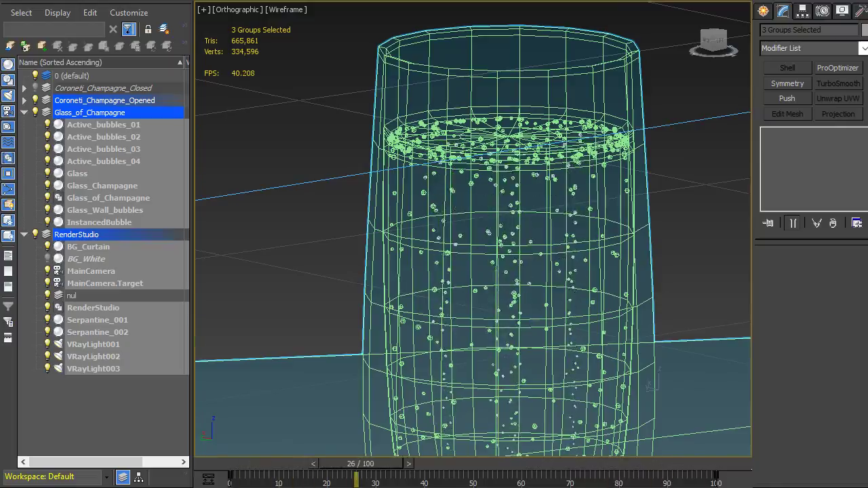
Step: Orbit out to a left three-quarter view of the full curtain set, shaded and deselected
{"action": "scroll", "coordinate": [474, 230], "scroll_direction": "down", "scroll_amount": 10}
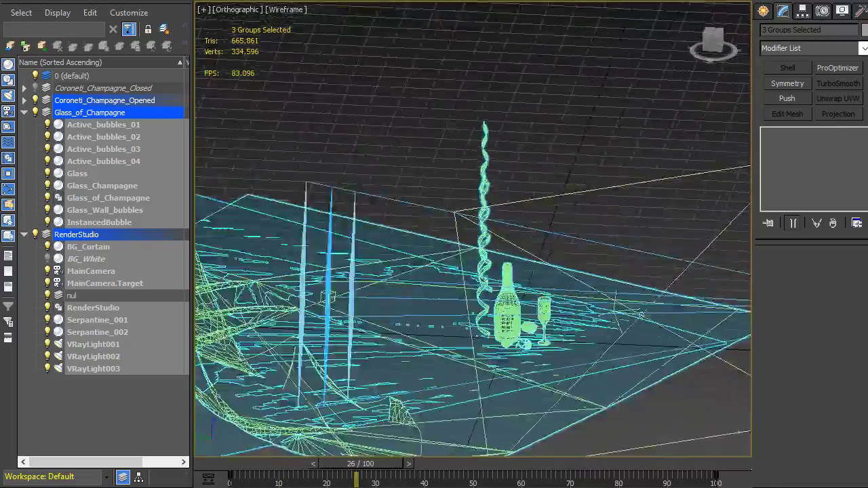
{"action": "middle_click_drag", "start_coordinate": [473, 257], "coordinate": [515, 224], "text": "alt"}
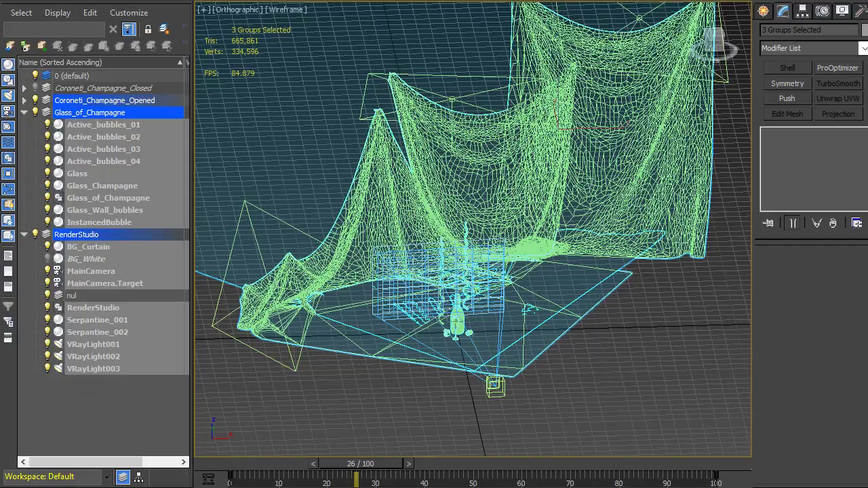
{"action": "key", "text": "ctrl+d"}
{"action": "middle_click_drag", "start_coordinate": [474, 258], "coordinate": [244, 251], "text": "alt"}
{"action": "key", "text": "F3"}
Step: Zoom in, expand Coroneti_Champagne_Opened, and orbit across the glass, cork and cage wires
{"action": "scroll", "coordinate": [522, 346], "scroll_direction": "up", "scroll_amount": 2}
{"action": "scroll", "coordinate": [523, 346], "scroll_direction": "up", "scroll_amount": 3}
{"action": "scroll", "coordinate": [522, 346], "scroll_direction": "up", "scroll_amount": 5}
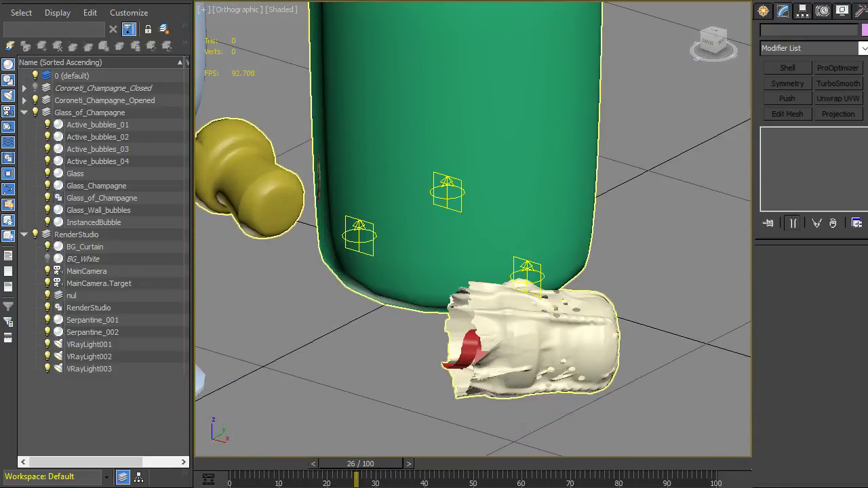
{"action": "left_click", "coordinate": [104, 101]}
{"action": "middle_click_drag", "start_coordinate": [475, 251], "coordinate": [420, 251], "text": "alt"}
{"action": "scroll", "coordinate": [597, 362], "scroll_direction": "up", "scroll_amount": 6}
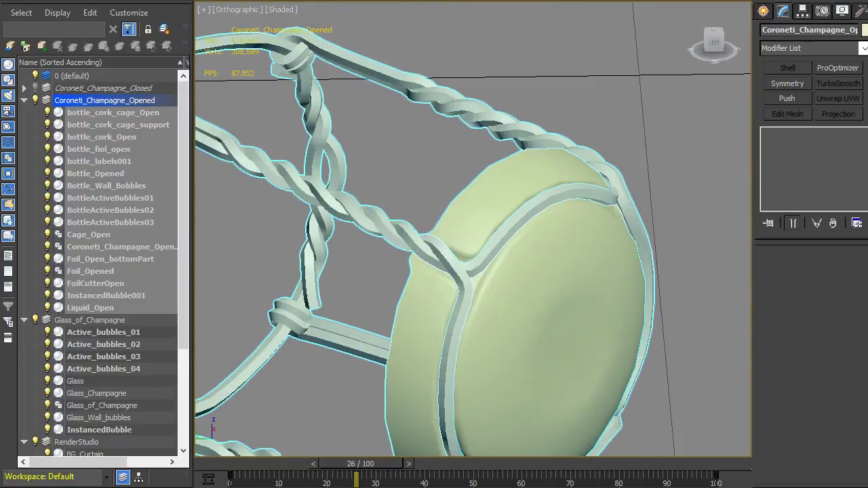
{"action": "middle_click_drag", "start_coordinate": [473, 229], "coordinate": [400, 229], "text": "alt"}
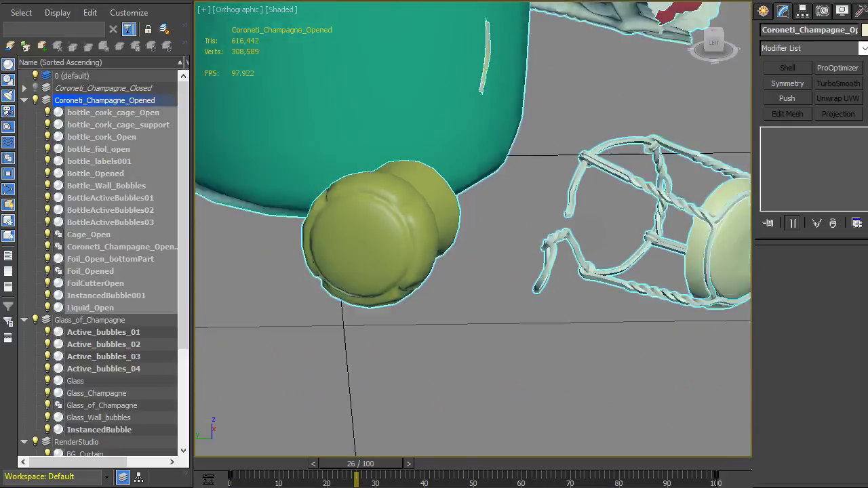